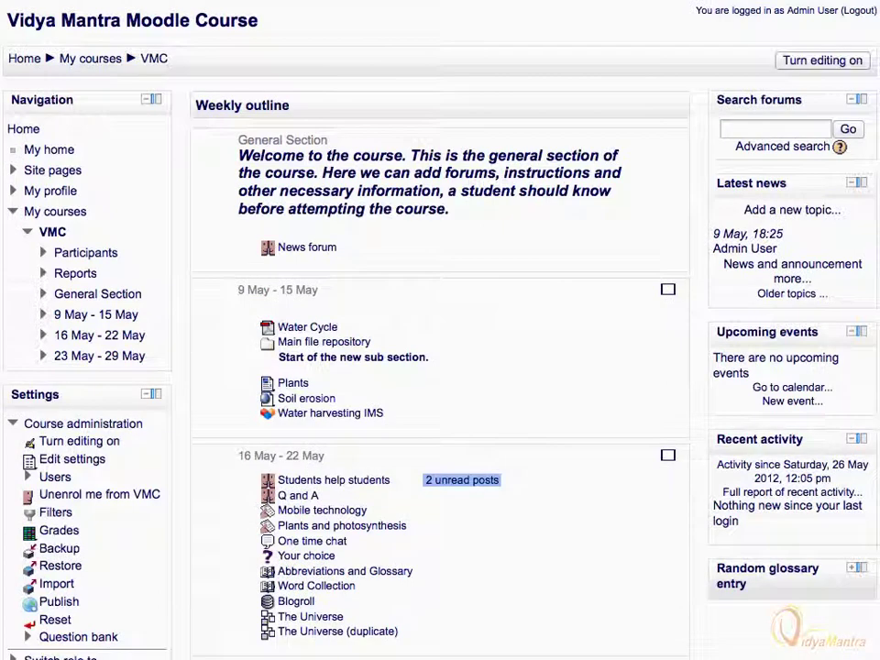
# Step: Open the 'Proposal for project' workshop in the 23 May - 29 May section of the VMC course
pyautogui.scroll(-5, 478, 132)
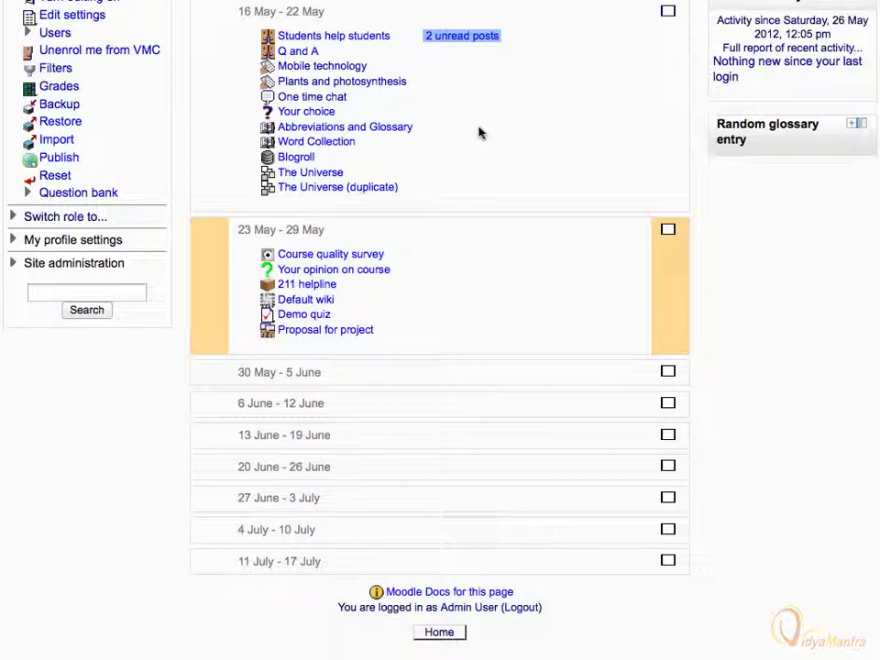
pyautogui.click(306, 331)
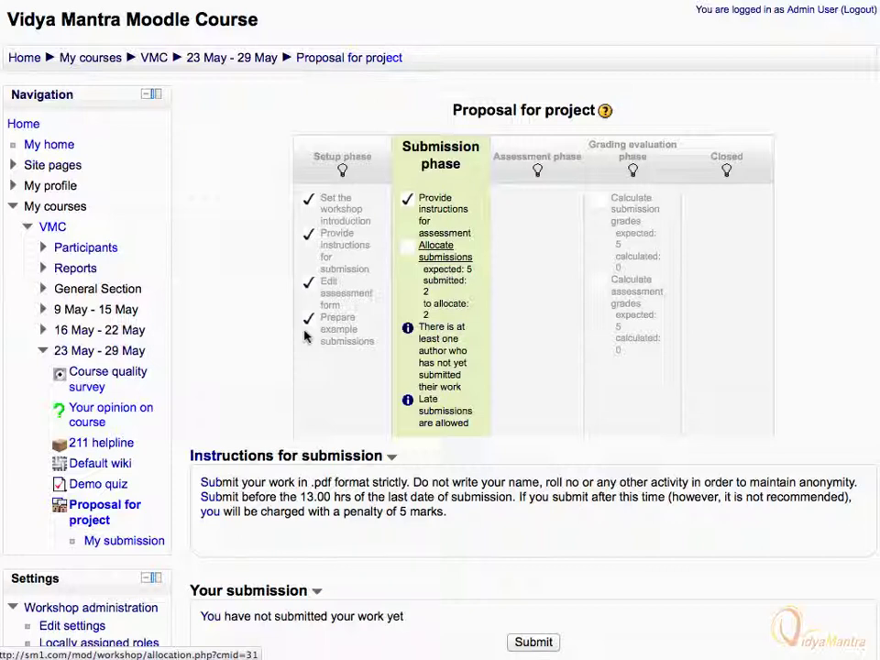
# Step: Go to the workshop's submission allocation and show its Random allocation settings
pyautogui.click(430, 253)
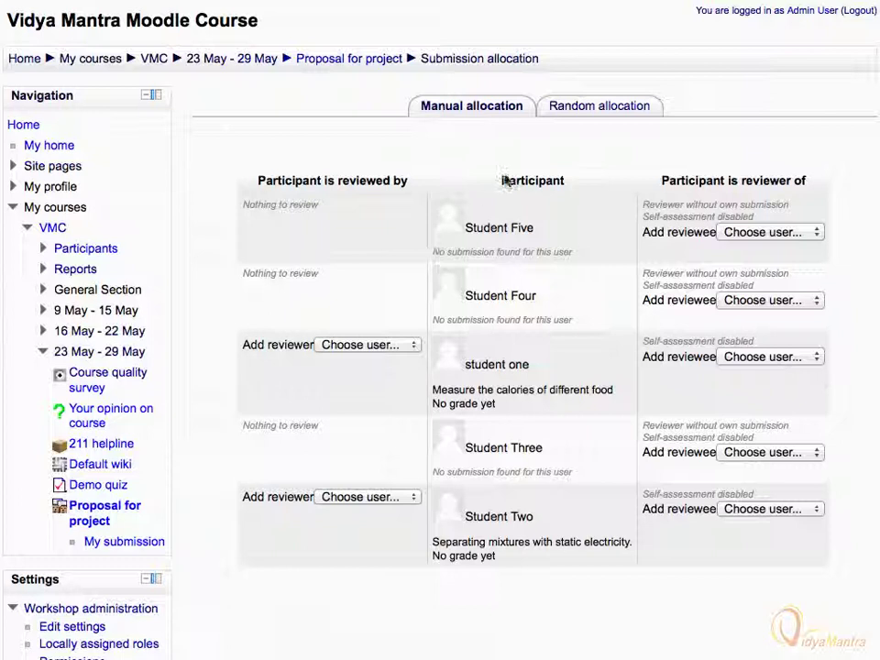
pyautogui.click(575, 107)
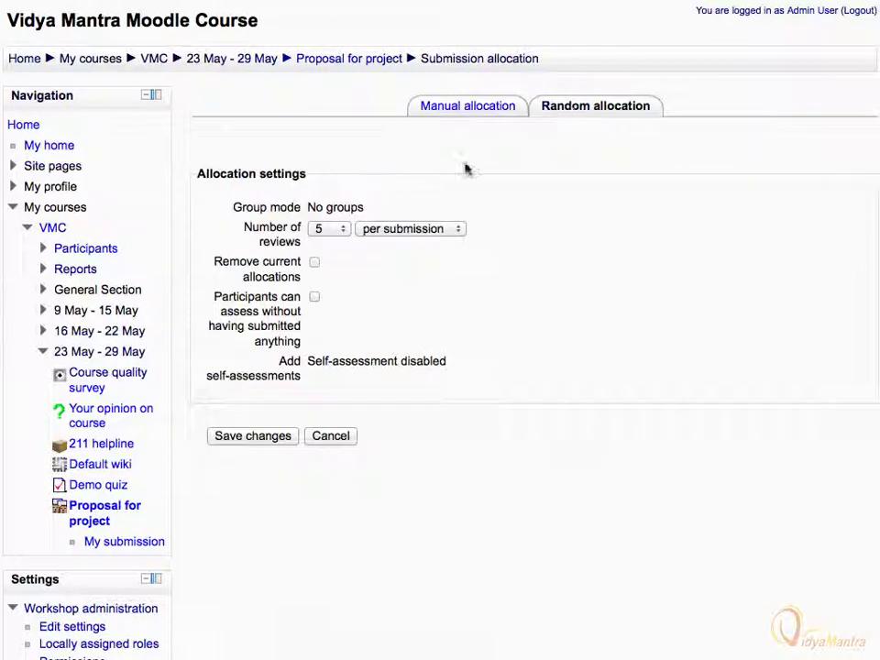
# Step: Run random allocation with Number of reviews set to 1 per submission
pyautogui.click(337, 232)
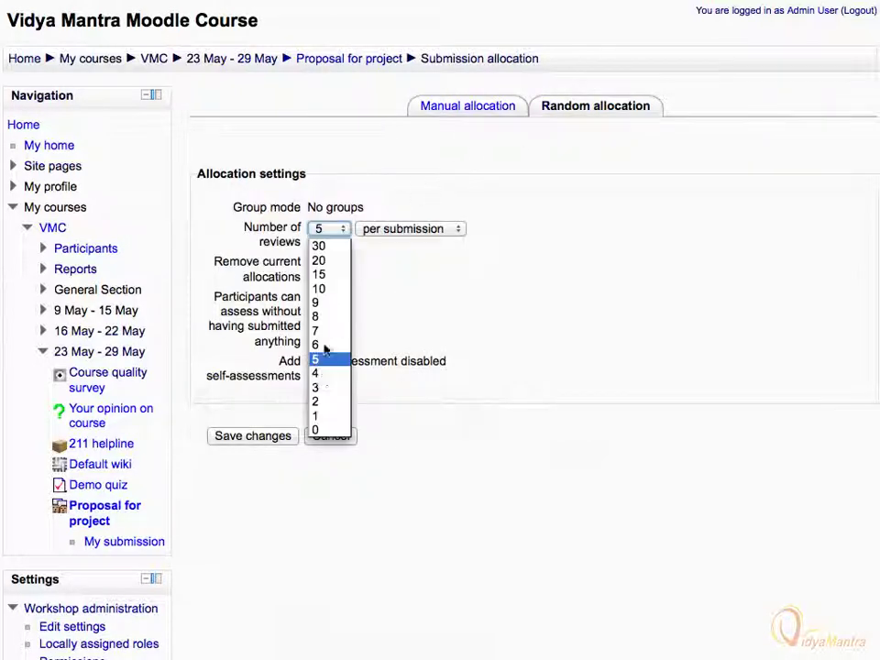
pyautogui.click(319, 415)
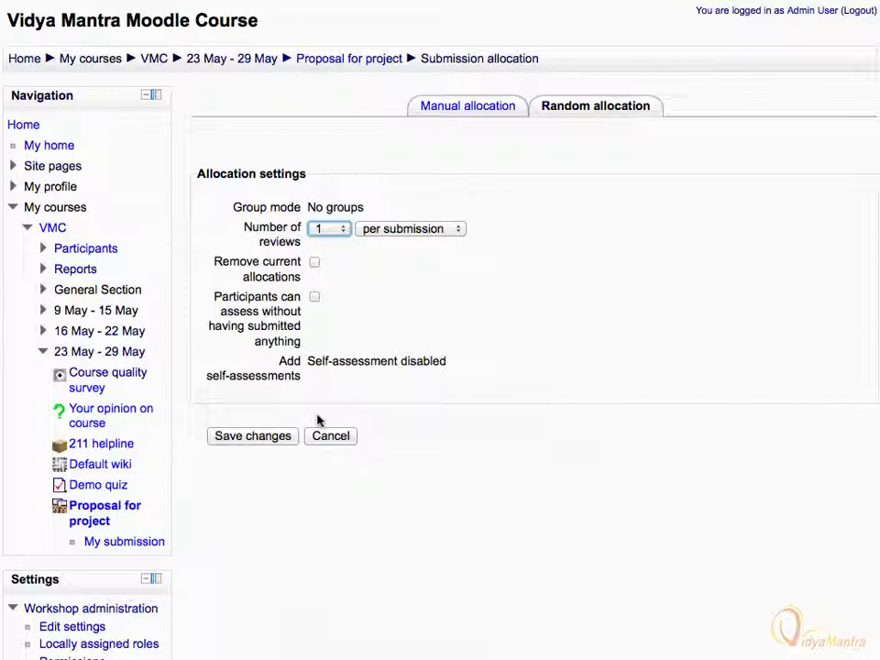
pyautogui.click(247, 438)
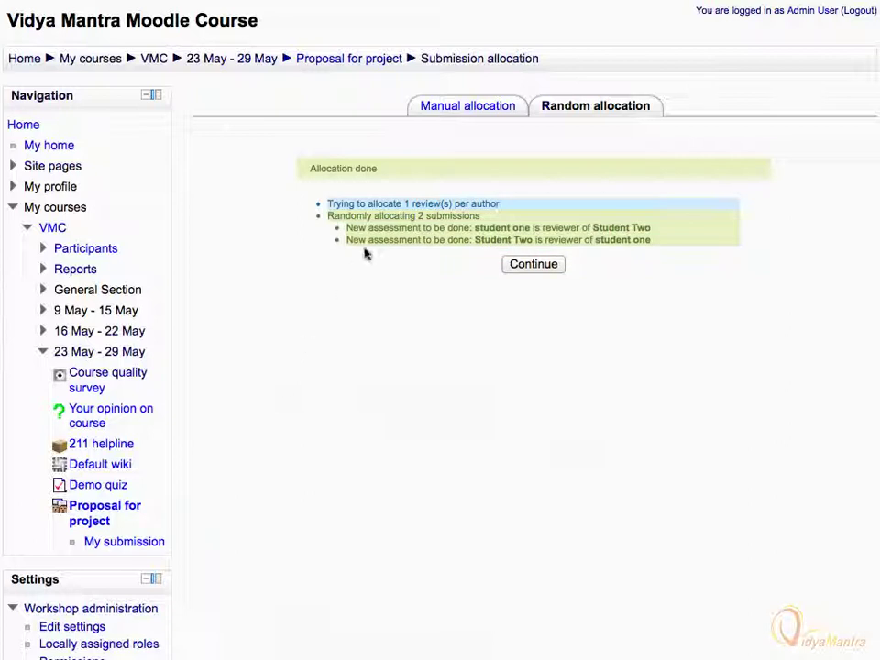
# Step: Check the reviewer pairings under Manual allocation, then return to the Proposal for project overview
pyautogui.click(452, 109)
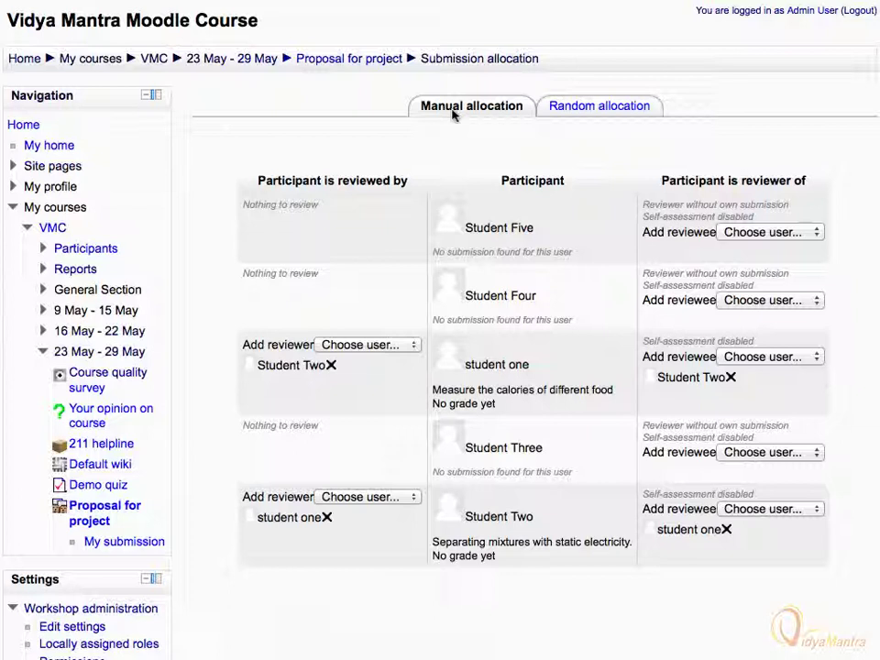
pyautogui.click(327, 61)
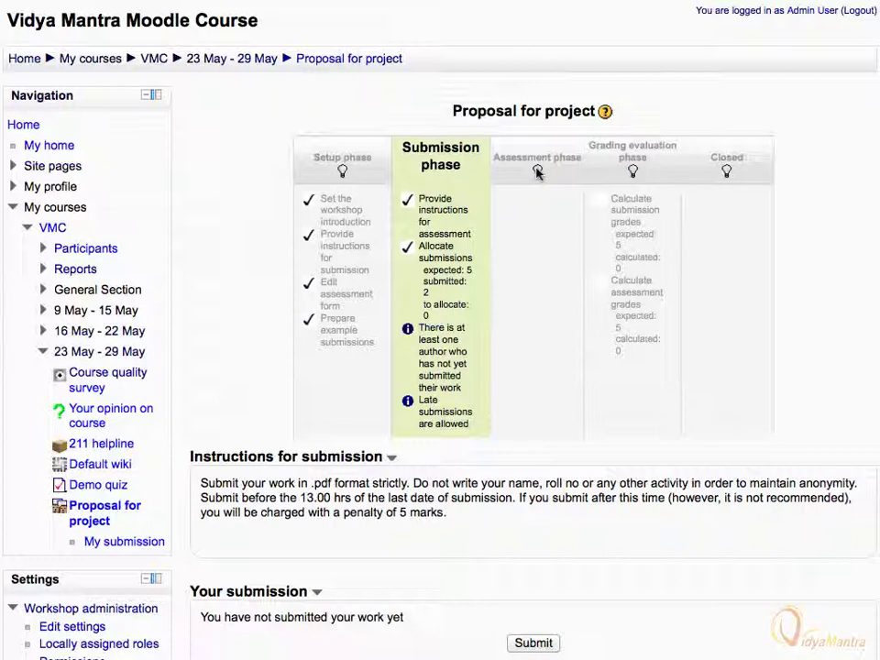
# Step: Switch the Proposal for project workshop into the Assessment phase and confirm the change
pyautogui.click(538, 173)
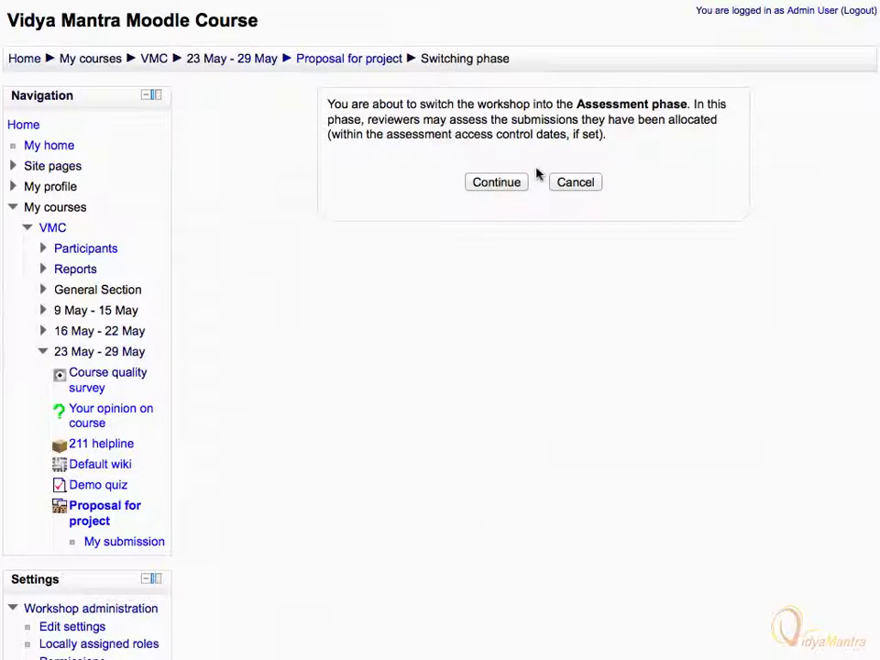
pyautogui.click(486, 185)
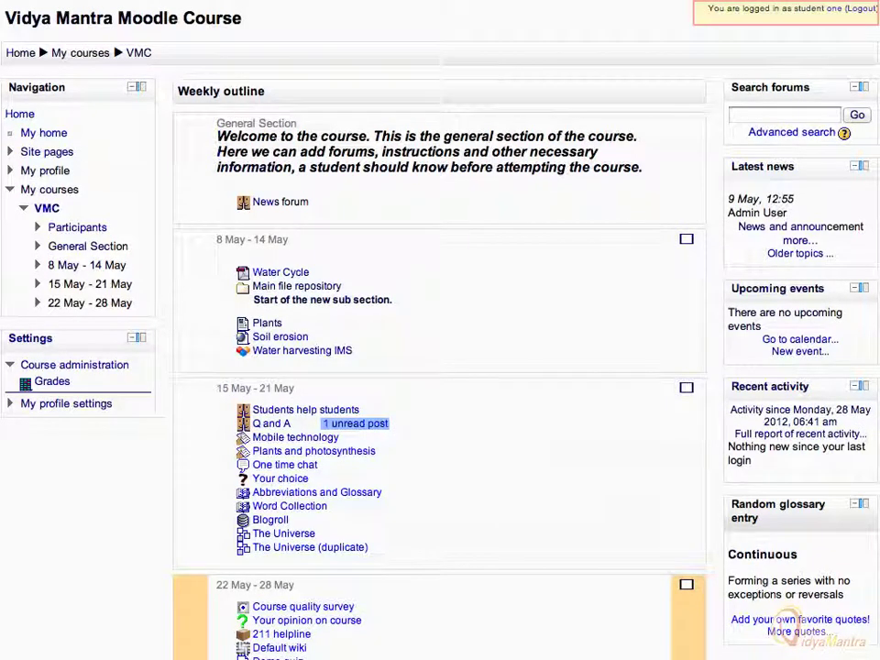
# Step: As the student, open the 'Proposal for project' workshop from the course page
pyautogui.scroll(-2, 485, 190)
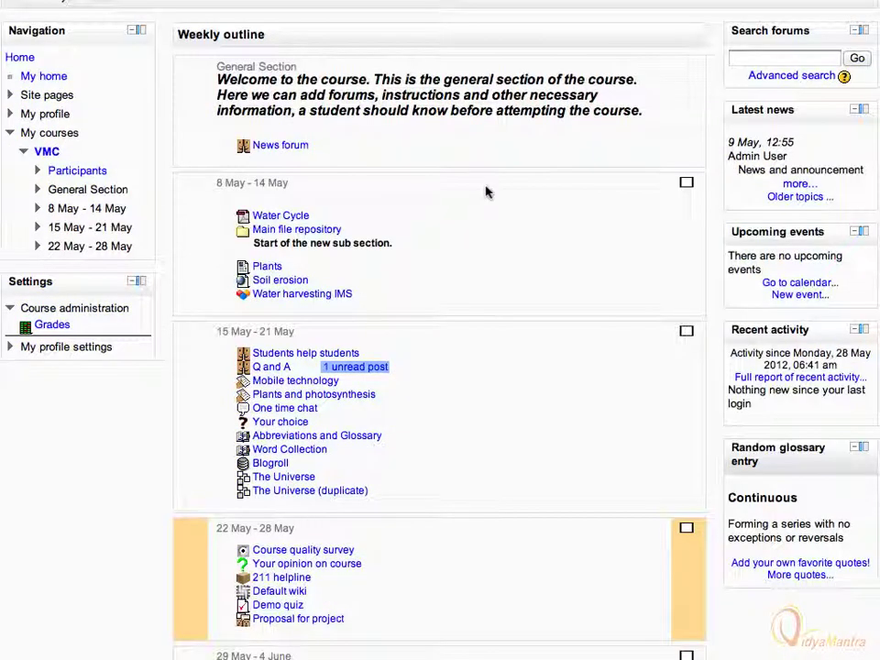
pyautogui.scroll(-5, 486, 190)
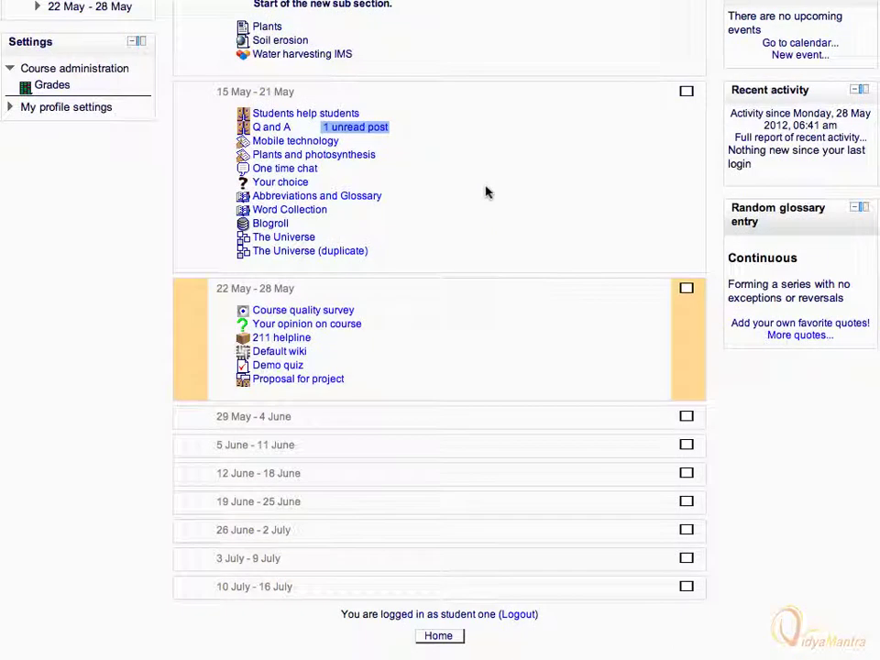
pyautogui.click(285, 381)
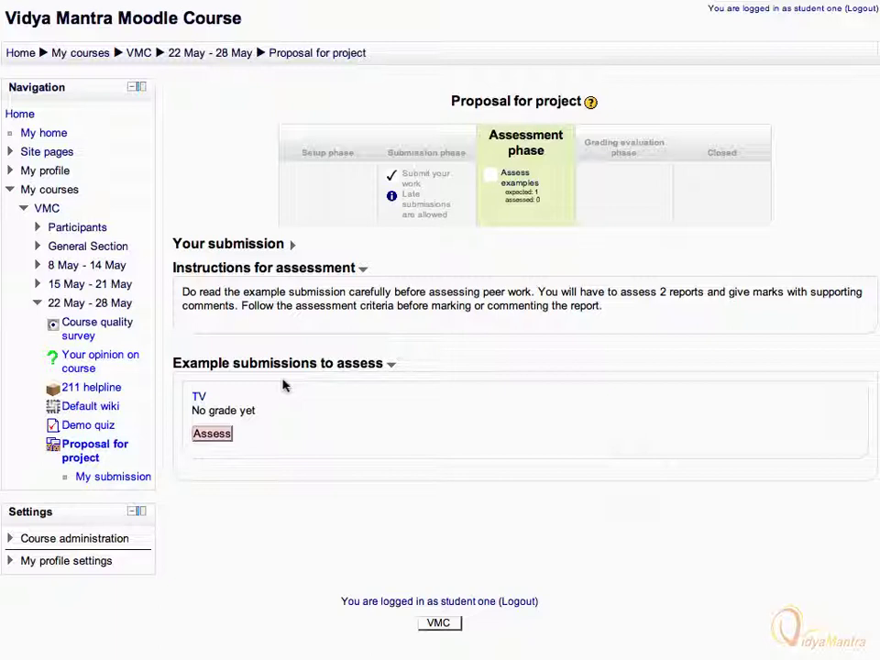
# Step: Assess the TV example submission with Criterion 1 rated Ok, save, and return to the workshop
pyautogui.click(215, 436)
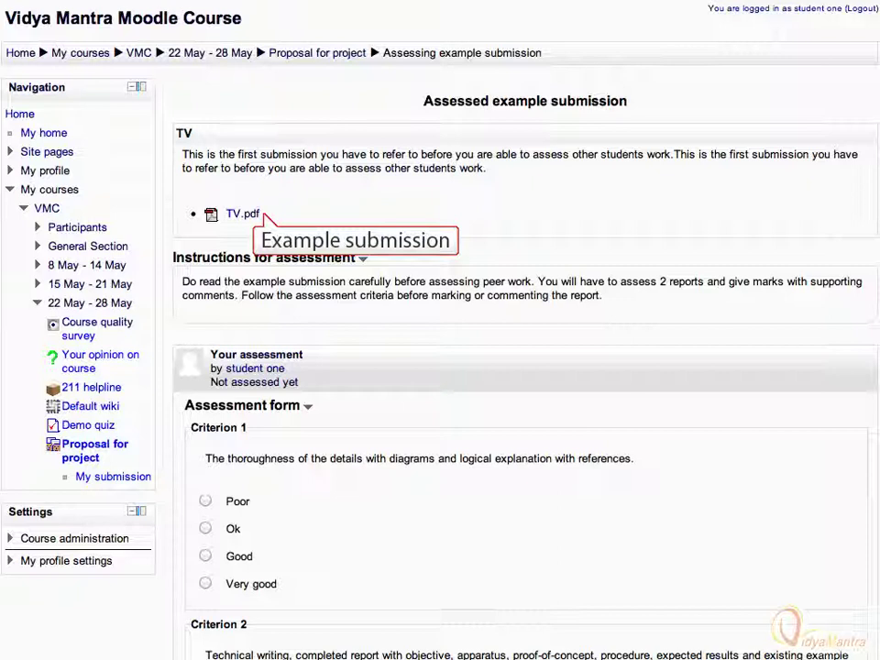
pyautogui.scroll(-1, 215, 446)
pyautogui.scroll(-8, 214, 445)
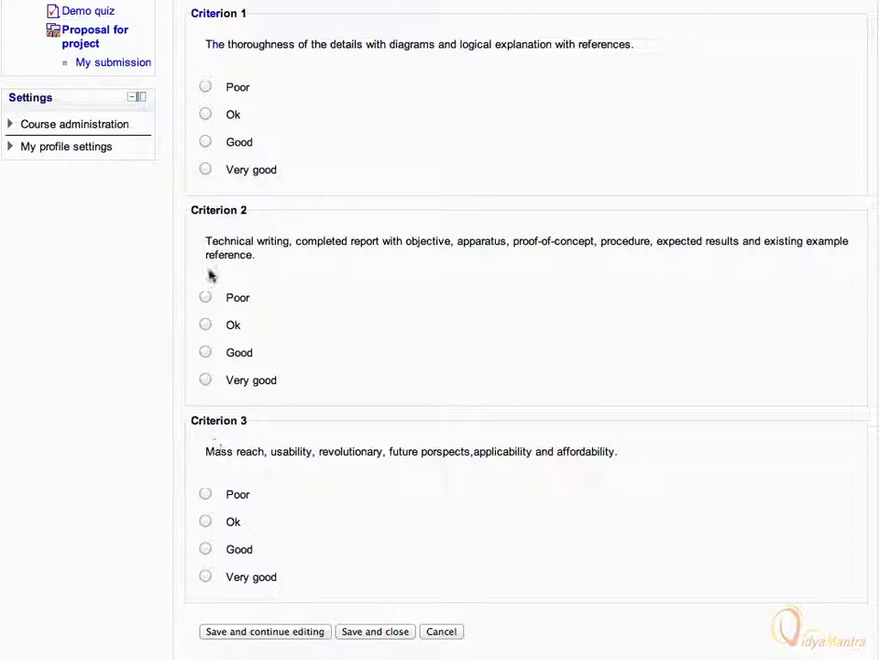
pyautogui.click(206, 114)
pyautogui.click(373, 631)
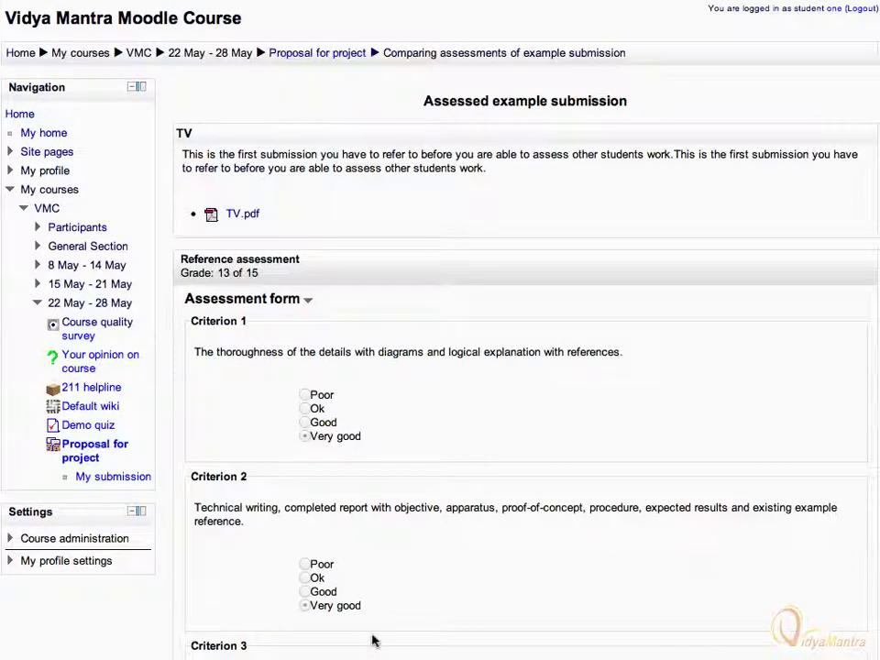
pyautogui.click(302, 55)
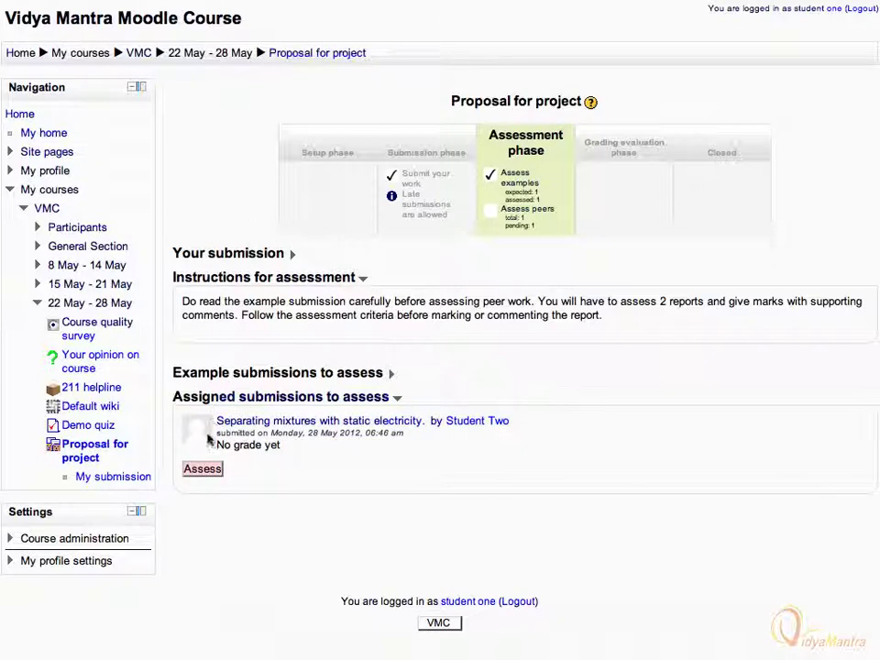
# Step: Rate 'Separating mixtures with static electricity' Very good on Criterion 1, Good on Criteria 2 and 3, and save
pyautogui.click(203, 469)
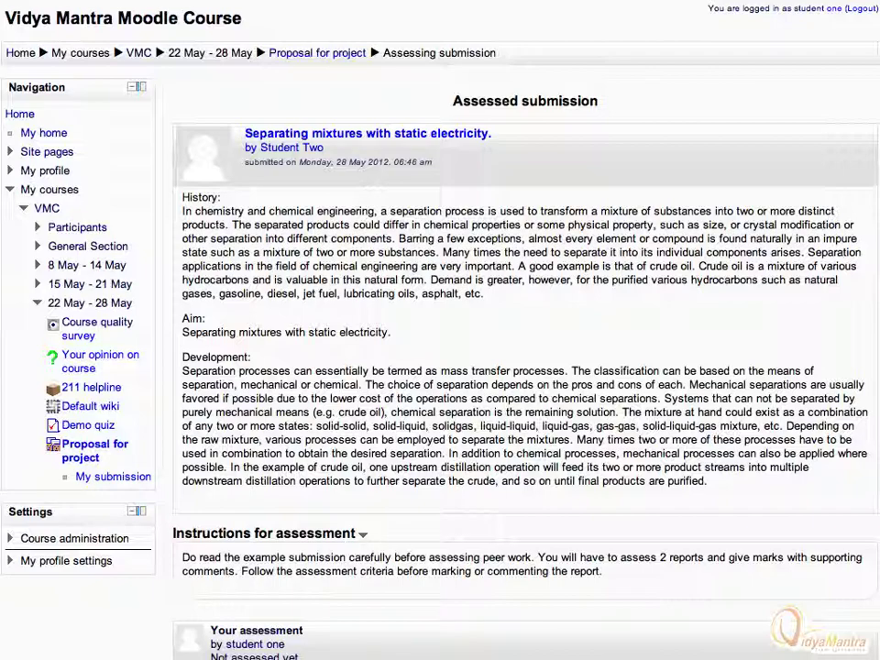
pyautogui.scroll(-5, 201, 473)
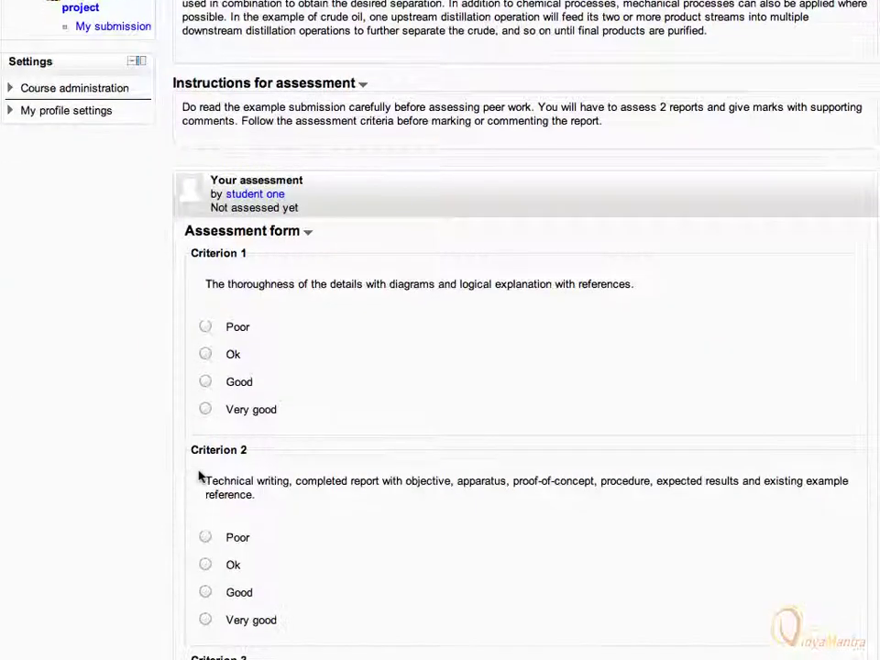
pyautogui.scroll(-2, 200, 474)
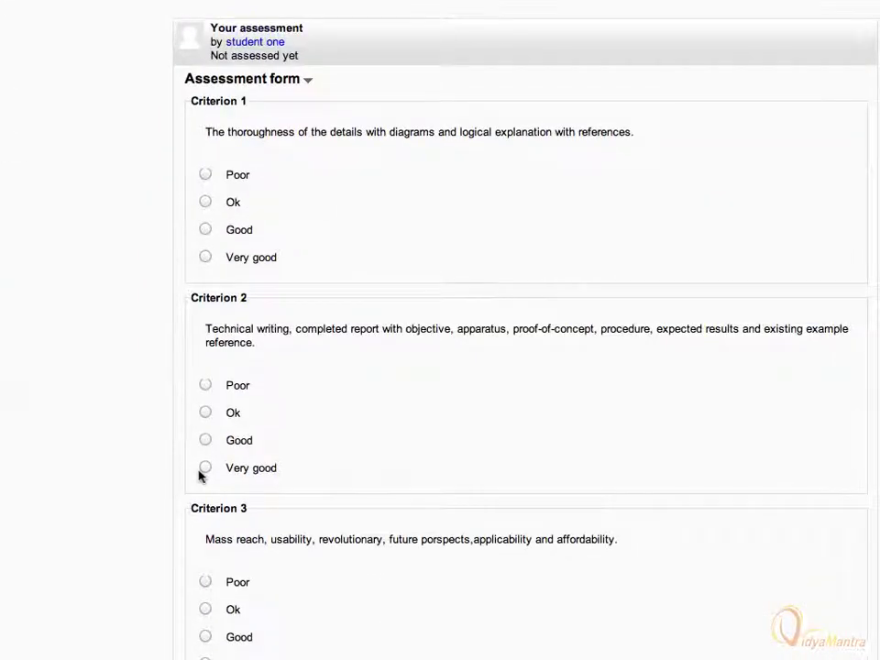
pyautogui.click(205, 258)
pyautogui.press('Tab')
pyautogui.press('Down')
pyautogui.press('Down')
pyautogui.scroll(-1, 204, 257)
pyautogui.press('Tab')
pyautogui.press('Down')
pyautogui.press('Down')
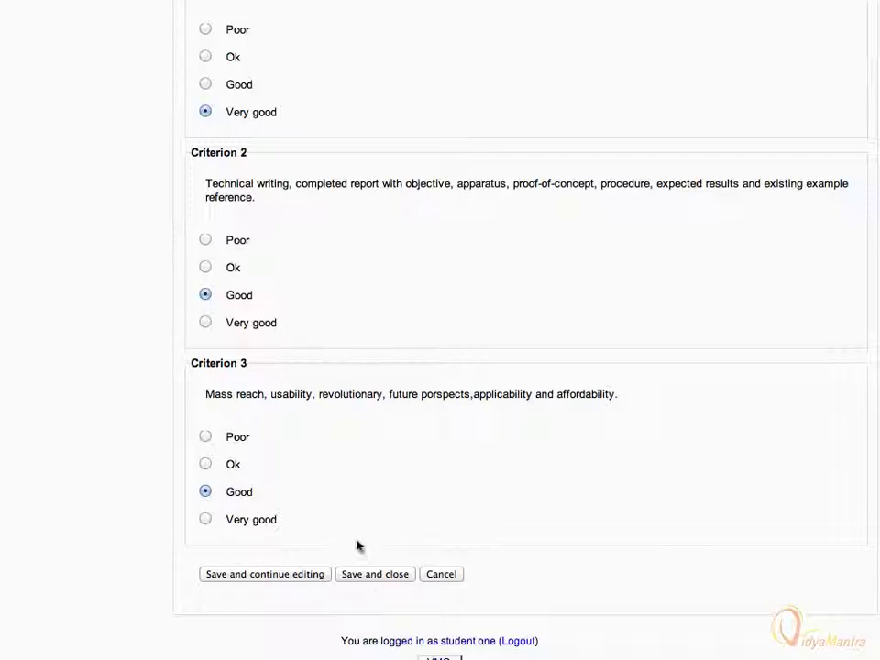
pyautogui.click(376, 576)
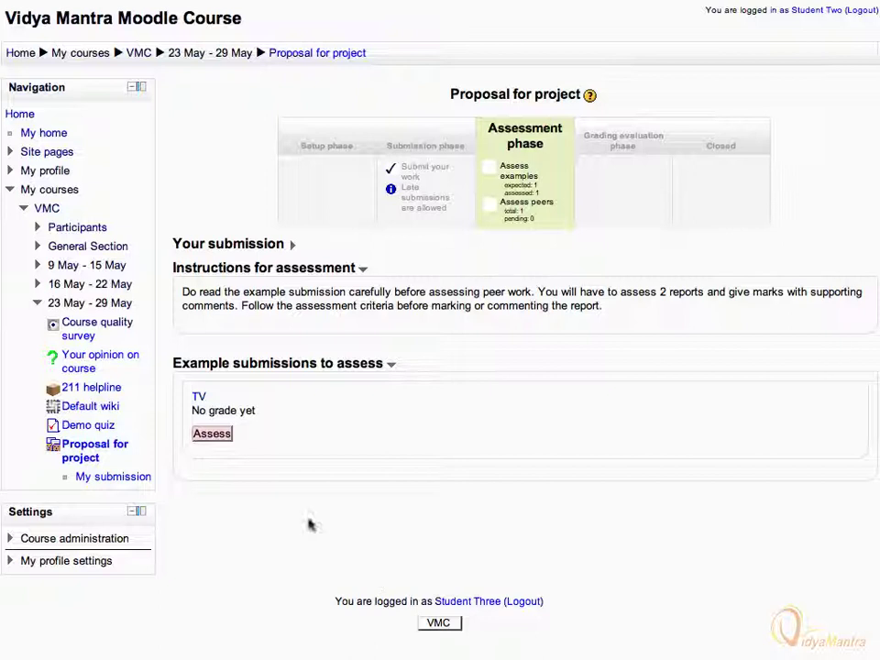
# Step: Assess the TV example as Good on every criterion, save, and go back to the workshop
pyautogui.click(211, 434)
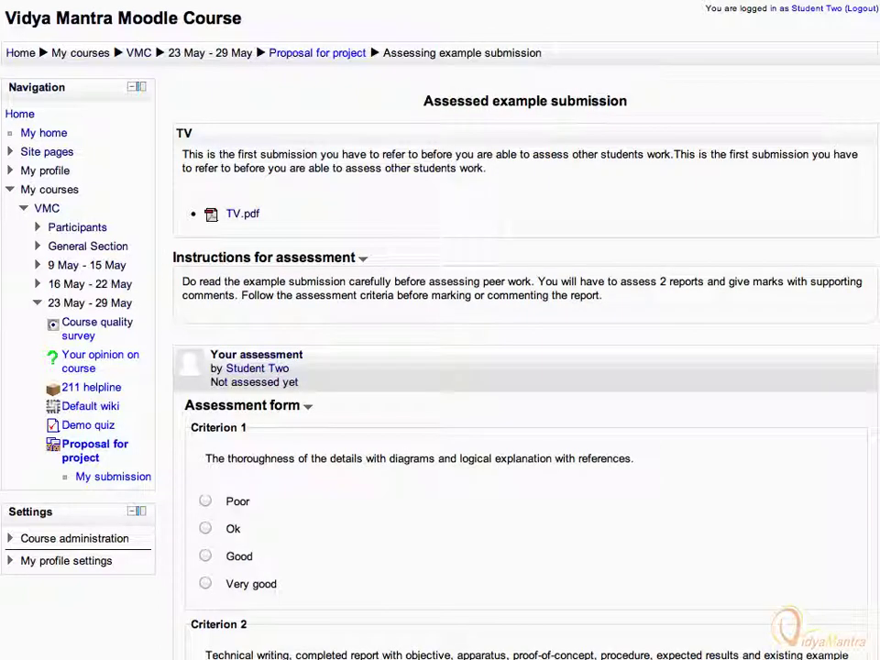
pyautogui.scroll(-4, 211, 443)
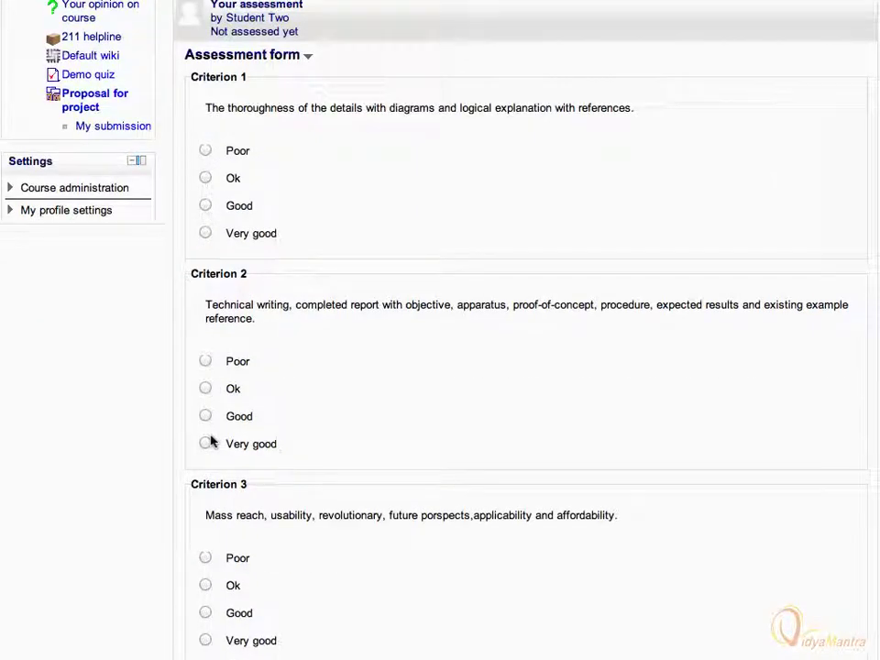
pyautogui.click(205, 205)
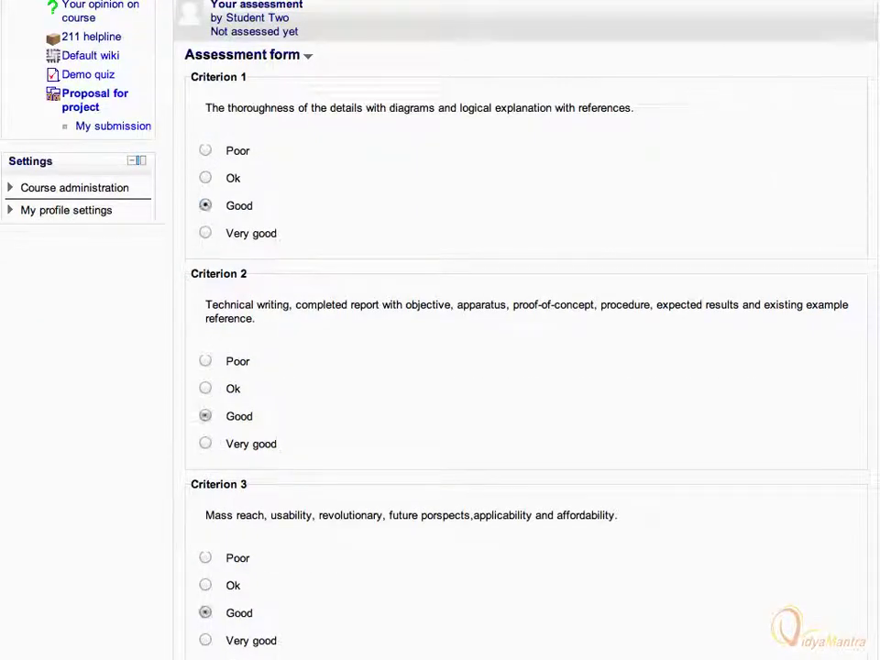
pyautogui.scroll(-2, 205, 209)
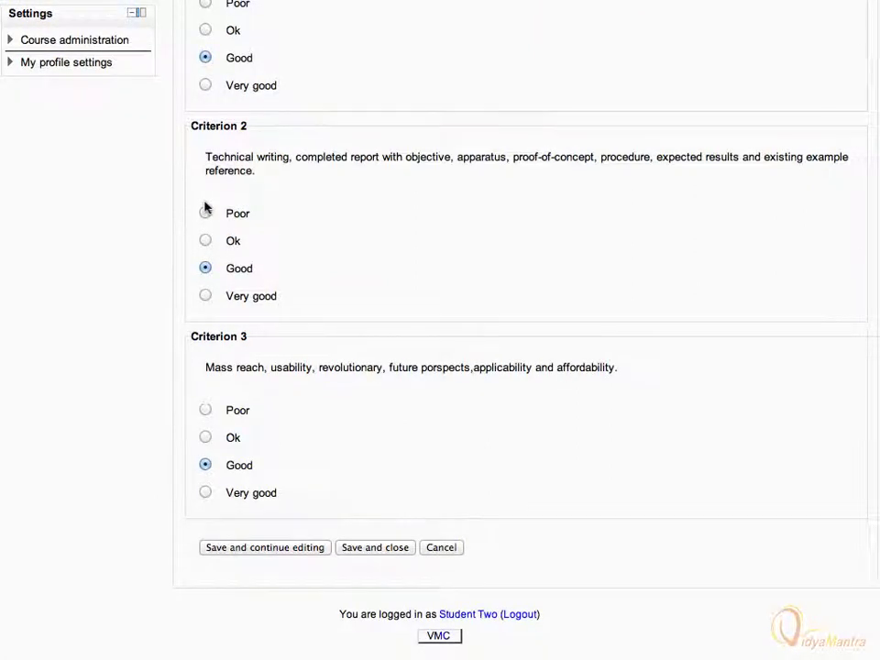
pyautogui.click(369, 550)
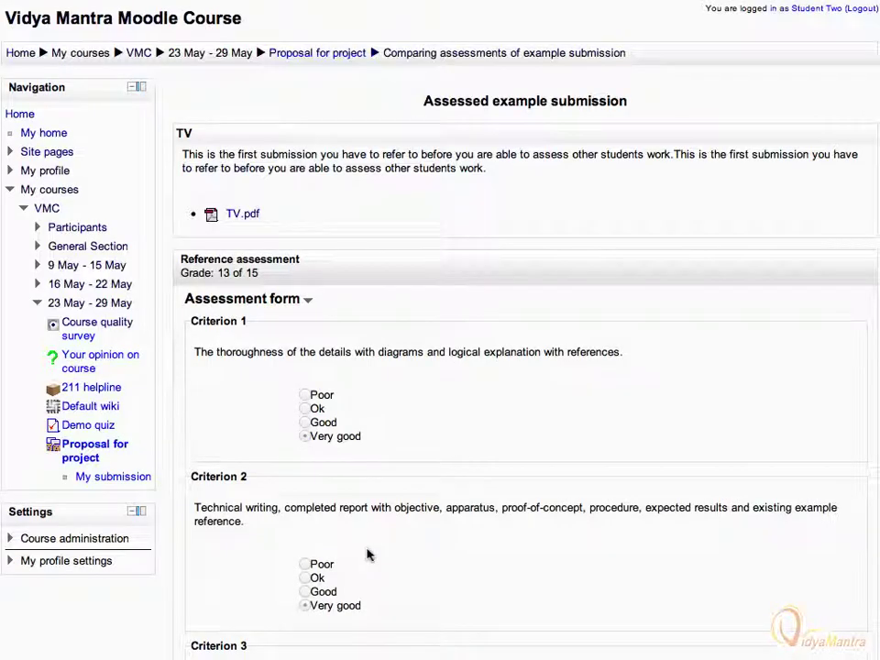
pyautogui.click(302, 57)
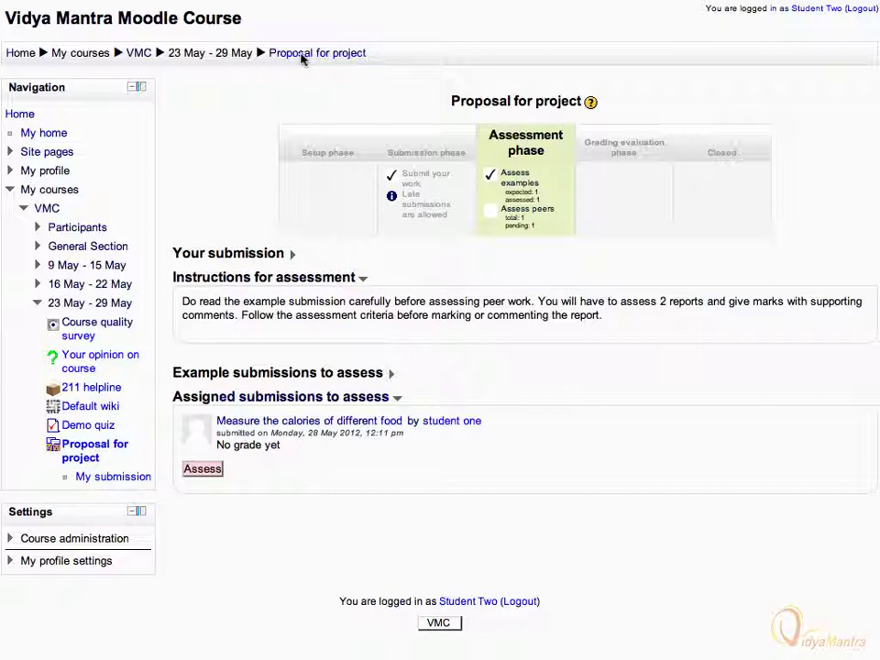
# Step: Rate 'Measure the calories of different food' Very good on Criterion 1, Good on Criteria 2 and 3, and save
pyautogui.click(201, 471)
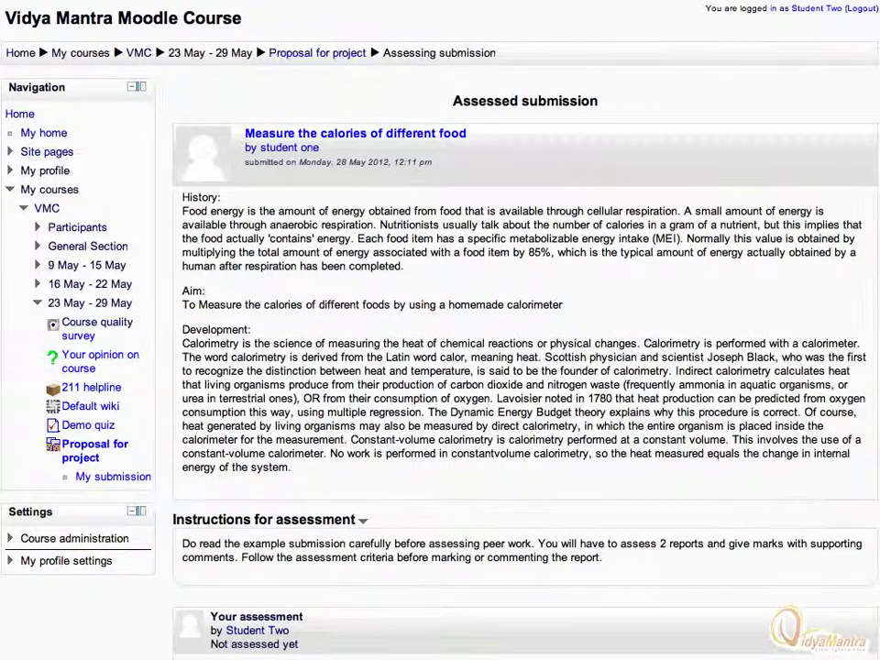
pyautogui.scroll(-10, 202, 475)
pyautogui.scroll(-1, 202, 475)
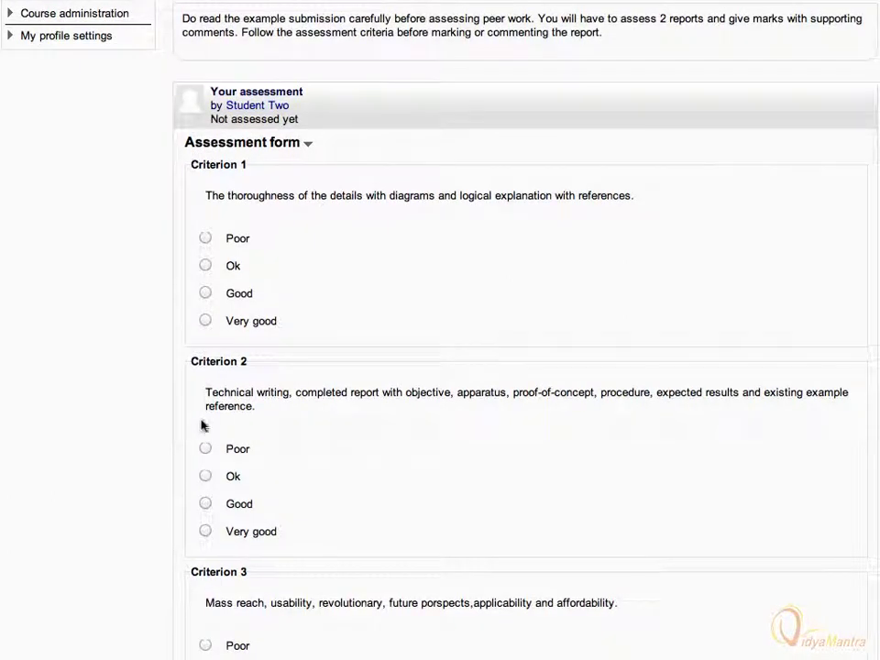
pyautogui.click(204, 319)
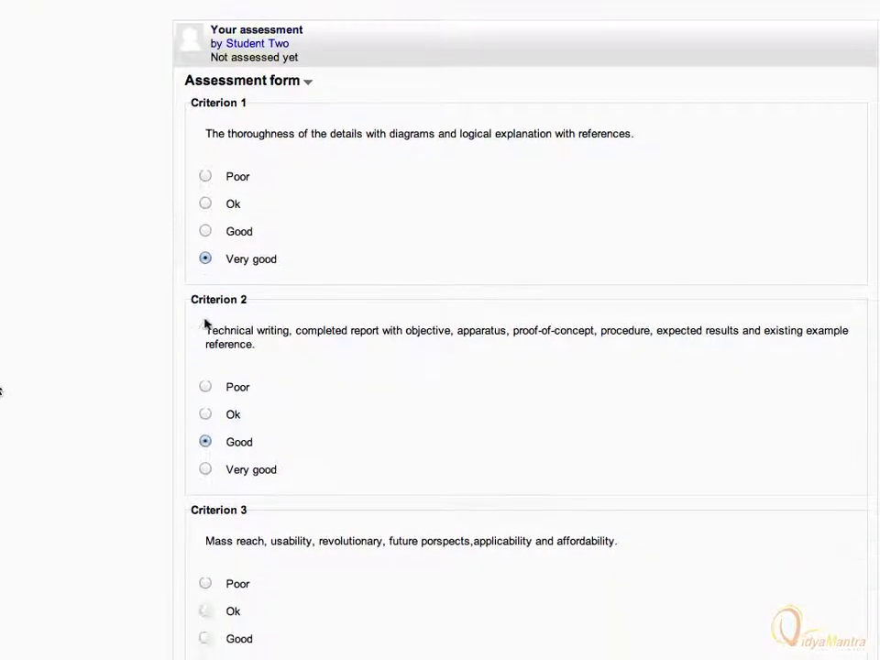
pyautogui.scroll(-5, 205, 325)
pyautogui.click(205, 464)
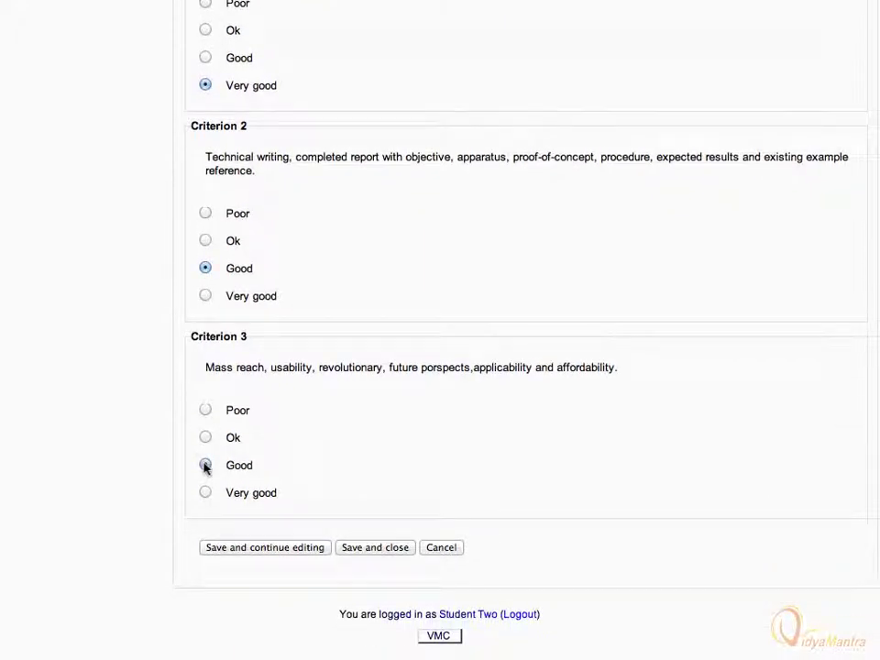
pyautogui.click(369, 548)
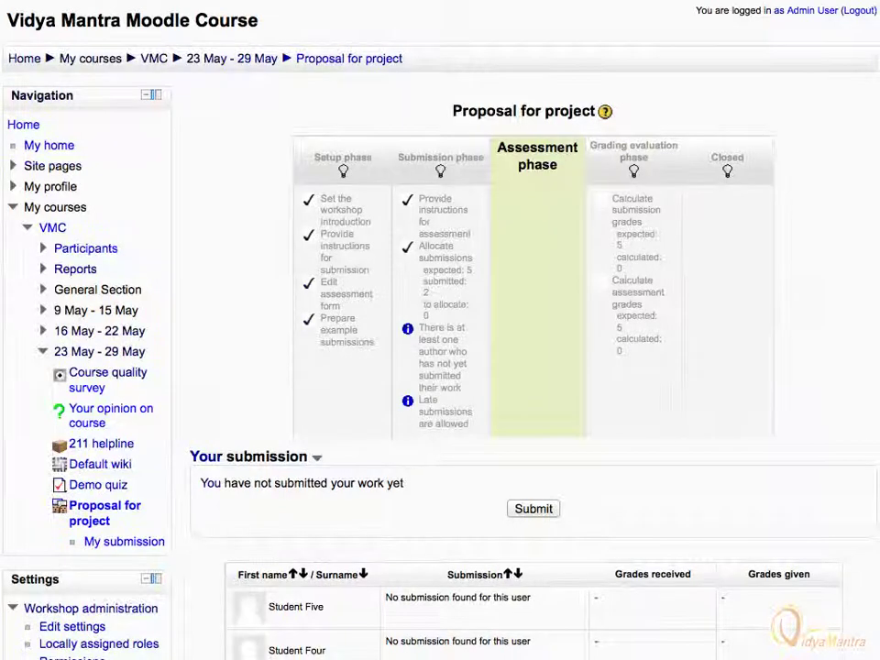
pyautogui.scroll(-1, 369, 552)
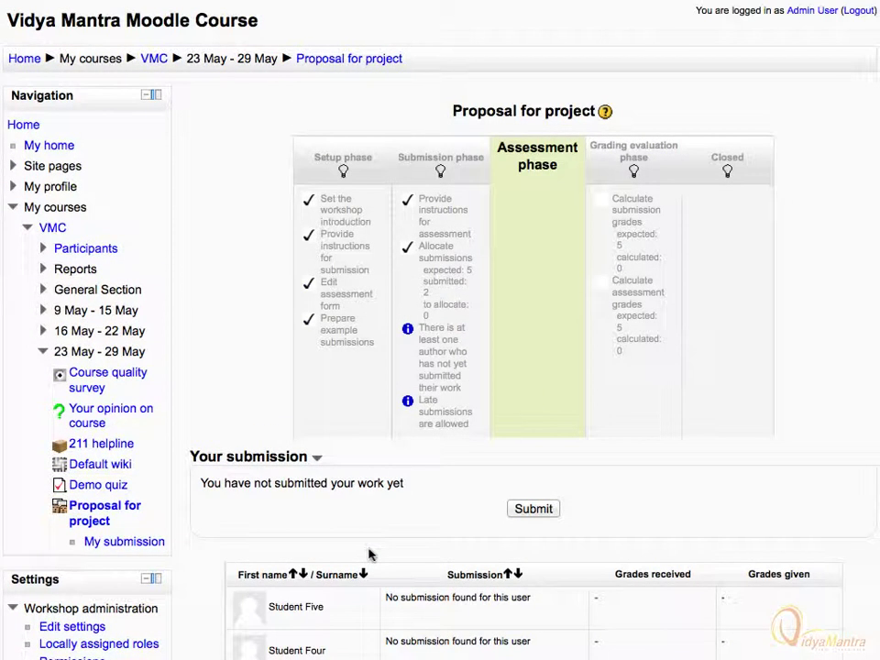
pyautogui.scroll(-5, 368, 555)
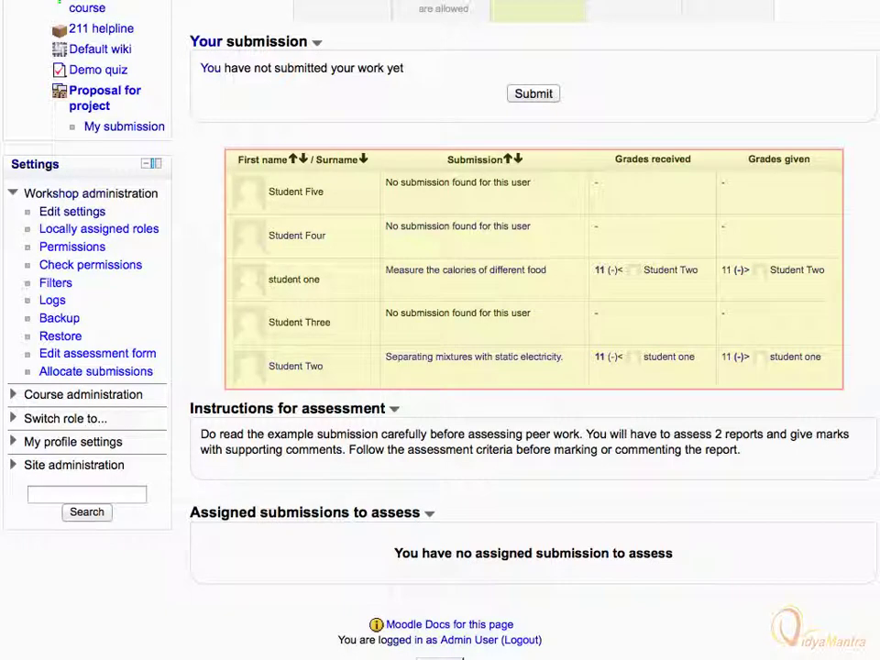